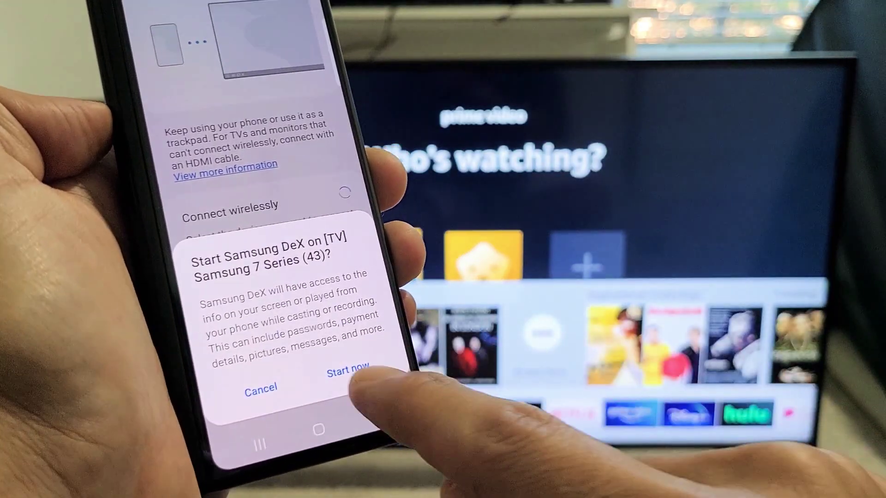
# - Start the wireless DeX session on the Samsung 7 Series TV
pyautogui.click(351, 377)
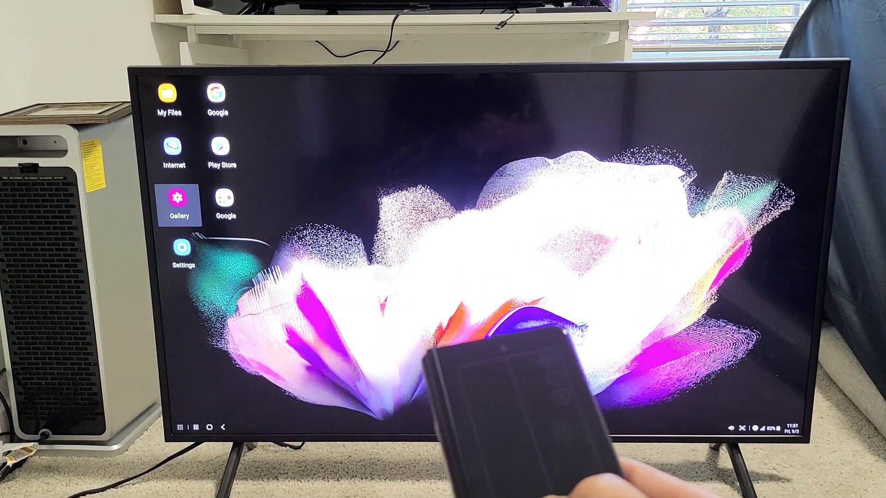
pyautogui.doubleClick(178, 202)
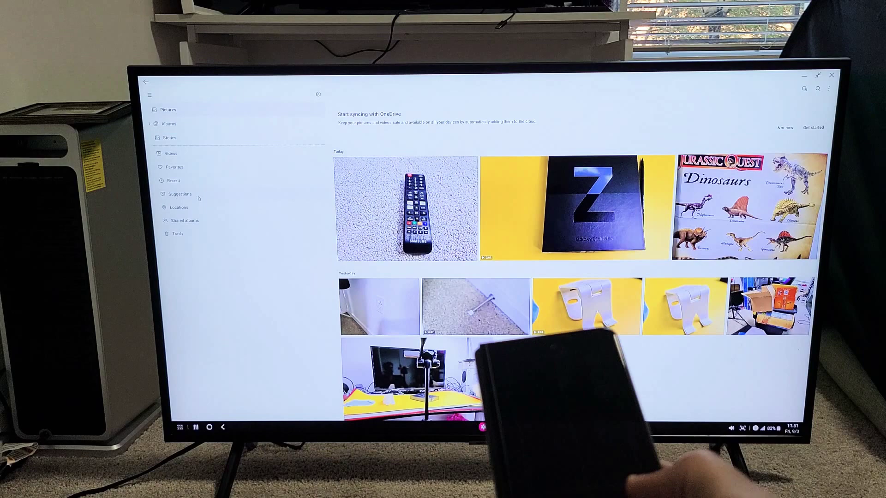
pyautogui.click(405, 208)
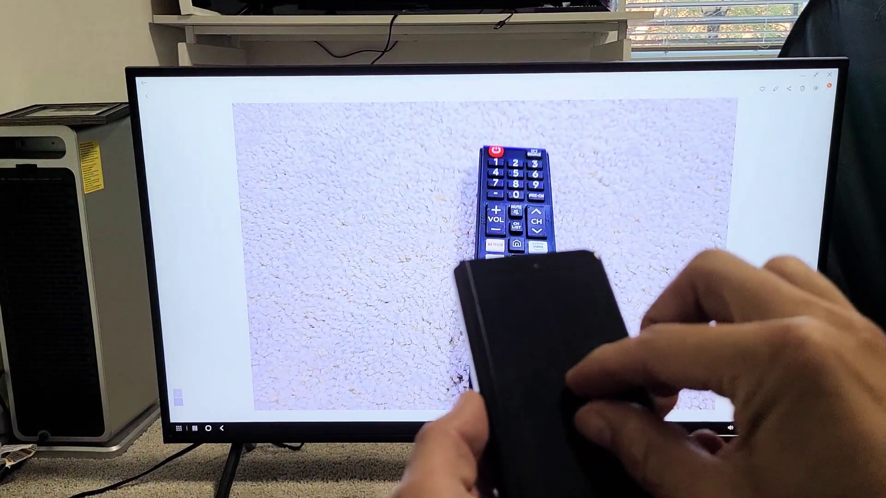
pyautogui.scroll(2, 450, 212)
pyautogui.scroll(3, 449, 213)
pyautogui.scroll(-3, 450, 212)
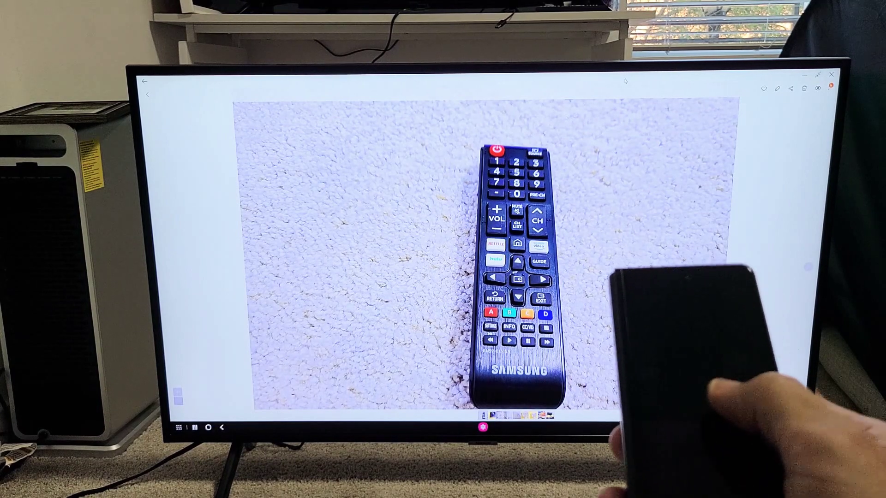
pyautogui.doubleClick(625, 81)
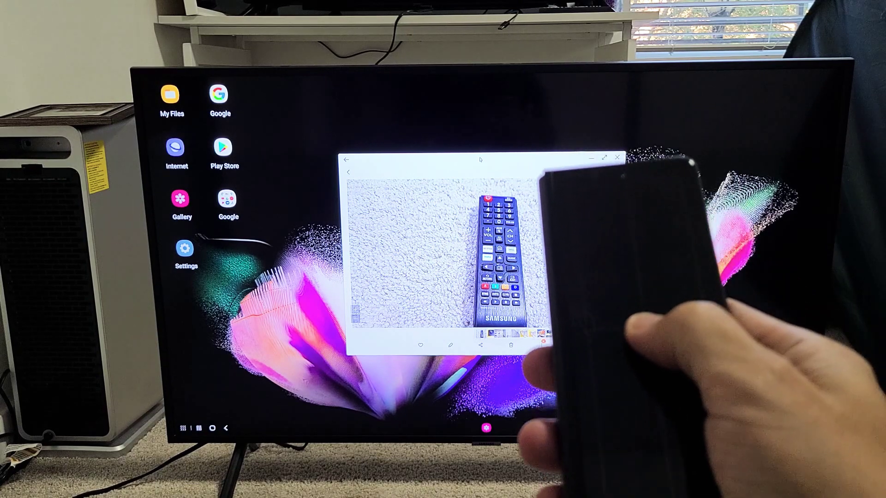
pyautogui.moveTo(481, 160)
pyautogui.mouseDown()
pyautogui.moveTo(491, 115)
pyautogui.moveTo(454, 136)
pyautogui.moveTo(484, 138)
pyautogui.mouseUp()
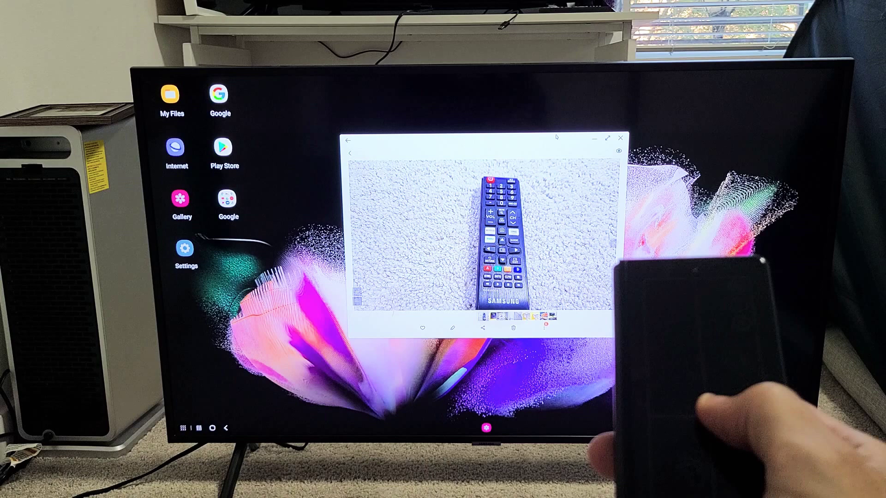
pyautogui.click(621, 138)
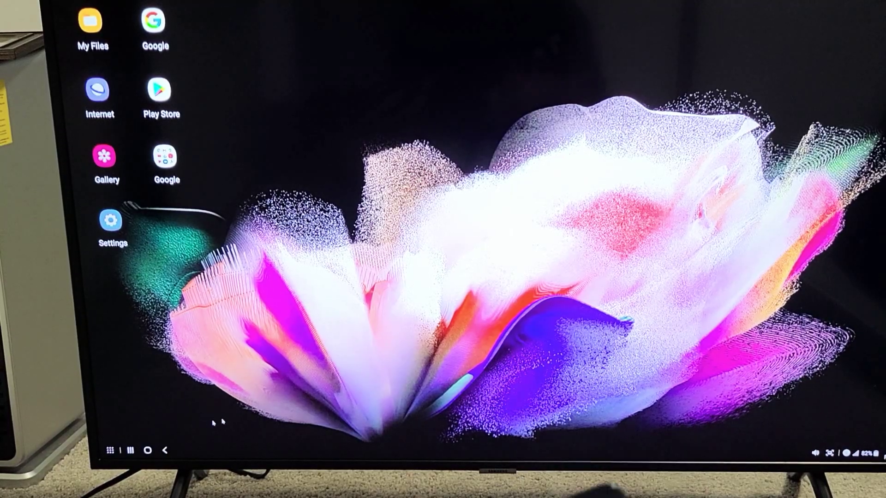
# - Show recent apps, then open the full DeX app drawer on the TV
pyautogui.click(129, 450)
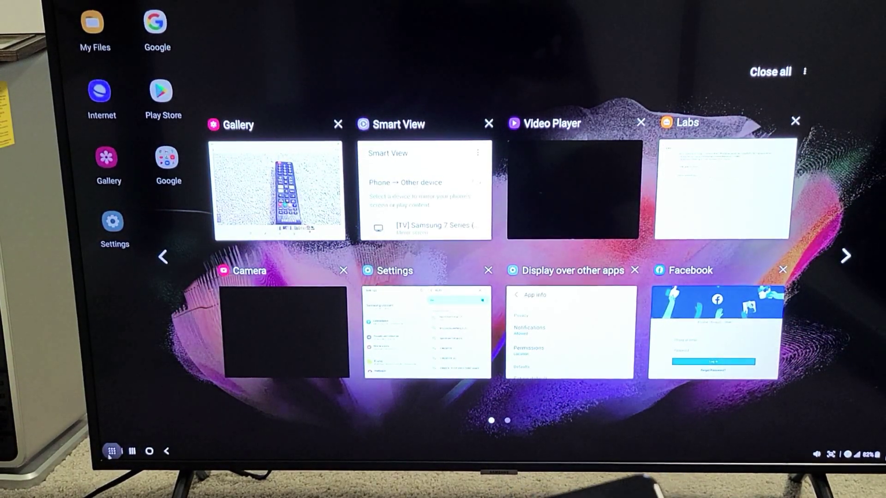
pyautogui.click(111, 452)
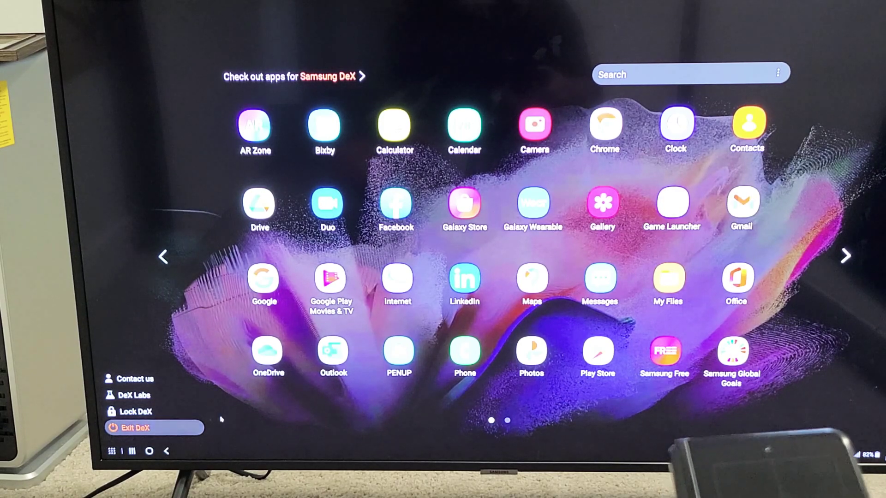
pyautogui.click(250, 421)
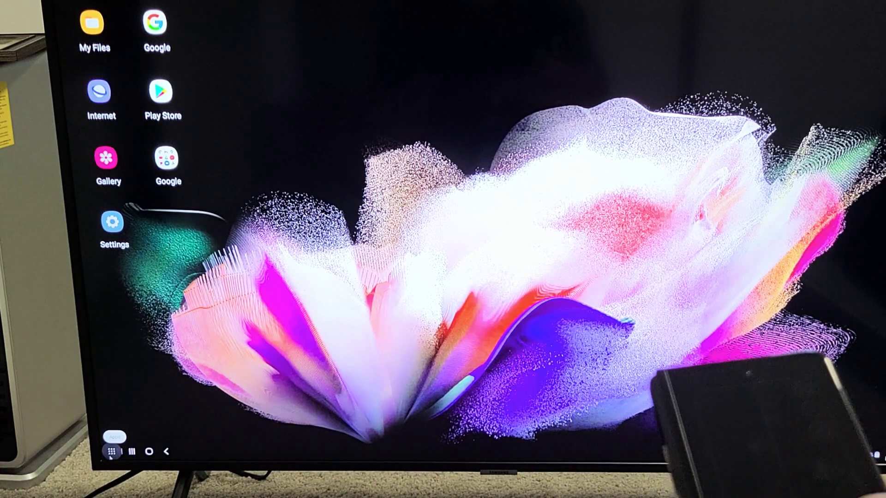
pyautogui.click(112, 451)
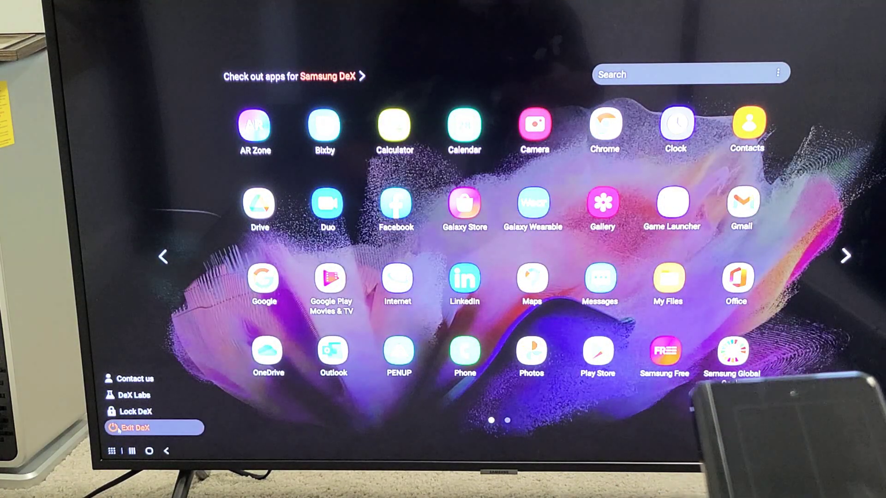